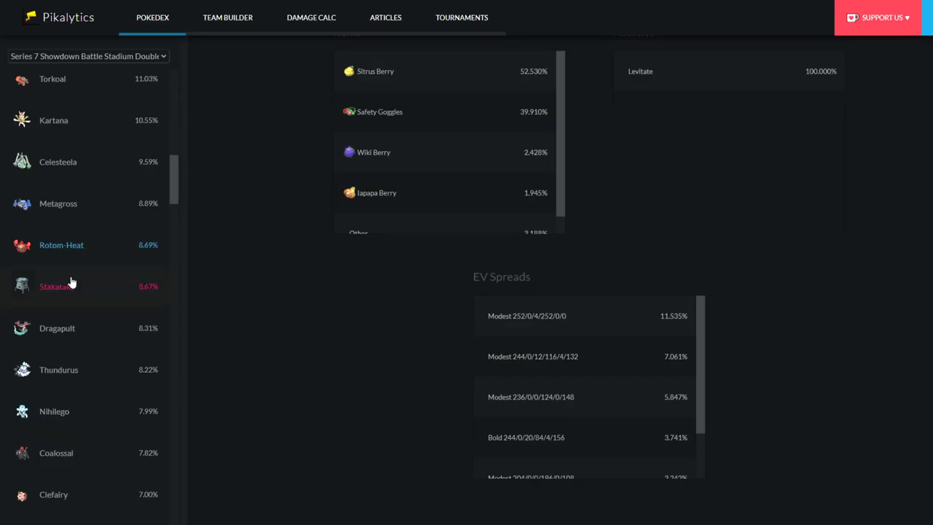
Step: Look through the Series 7 Showdown Battle Stadium Doubles usage list for the most used Pokémon
{"action": "scroll", "coordinate": [81, 311], "scroll_direction": "up", "scroll_amount": 5}
{"action": "scroll", "coordinate": [80, 311], "scroll_direction": "up", "scroll_amount": 4}
{"action": "scroll", "coordinate": [142, 270], "scroll_direction": "down", "scroll_amount": 8}
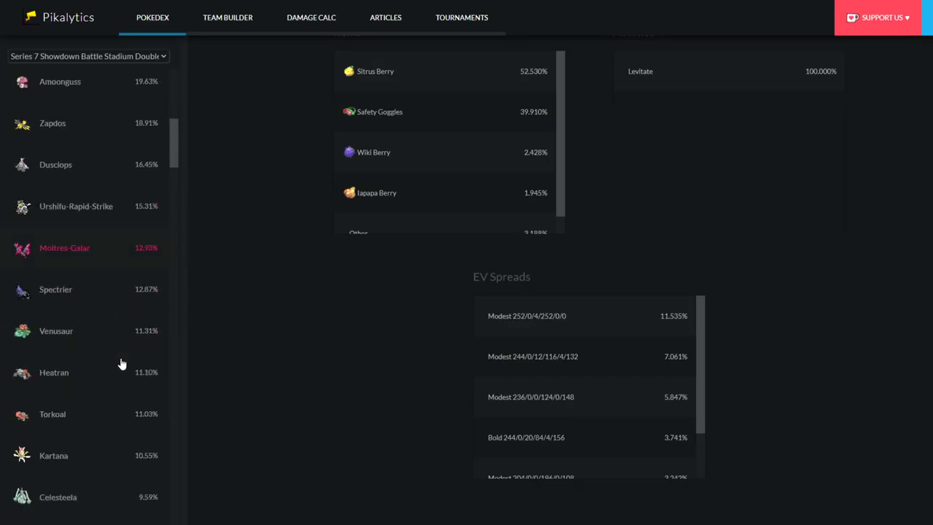
{"action": "scroll", "coordinate": [122, 364], "scroll_direction": "down", "scroll_amount": 2}
{"action": "scroll", "coordinate": [121, 360], "scroll_direction": "up", "scroll_amount": 8}
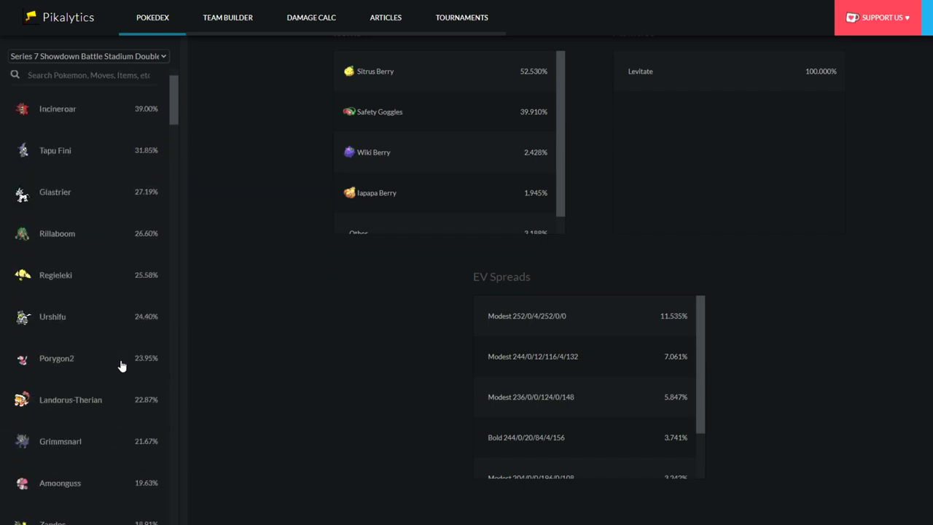
{"action": "scroll", "coordinate": [89, 389], "scroll_direction": "up", "scroll_amount": 2}
{"action": "scroll", "coordinate": [89, 389], "scroll_direction": "down", "scroll_amount": 3}
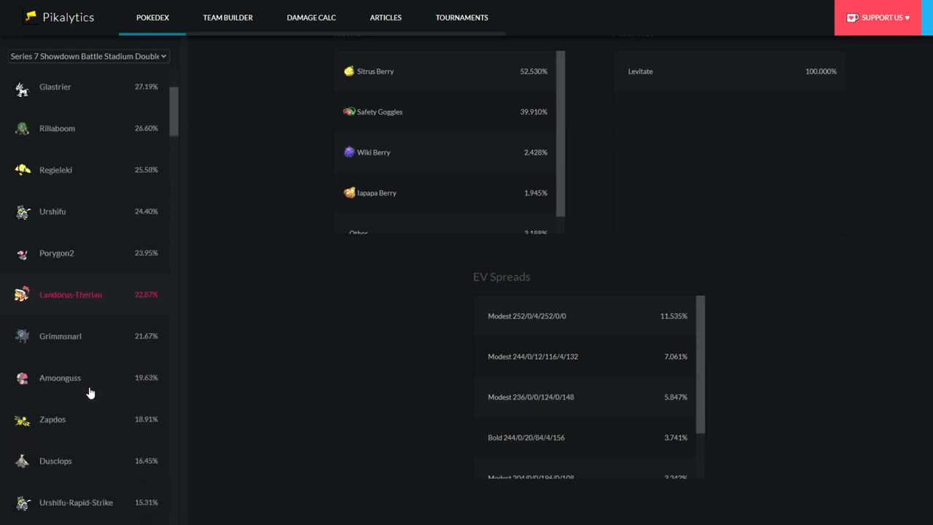
{"action": "scroll", "coordinate": [94, 291], "scroll_direction": "up", "scroll_amount": 3}
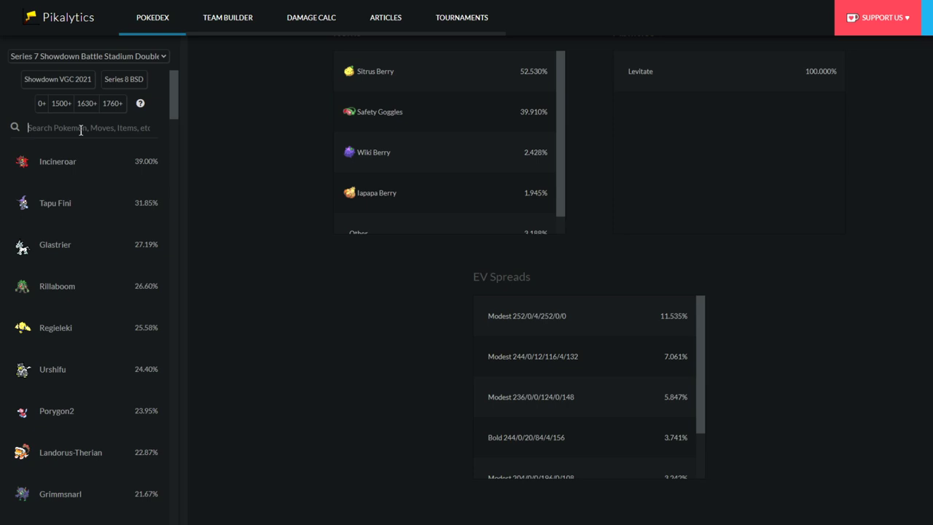
Step: Search the Series 7 list for "coal", open Coalossal and examine its teammates
{"action": "type", "text": "coal"}
{"action": "left_click", "coordinate": [80, 204]}
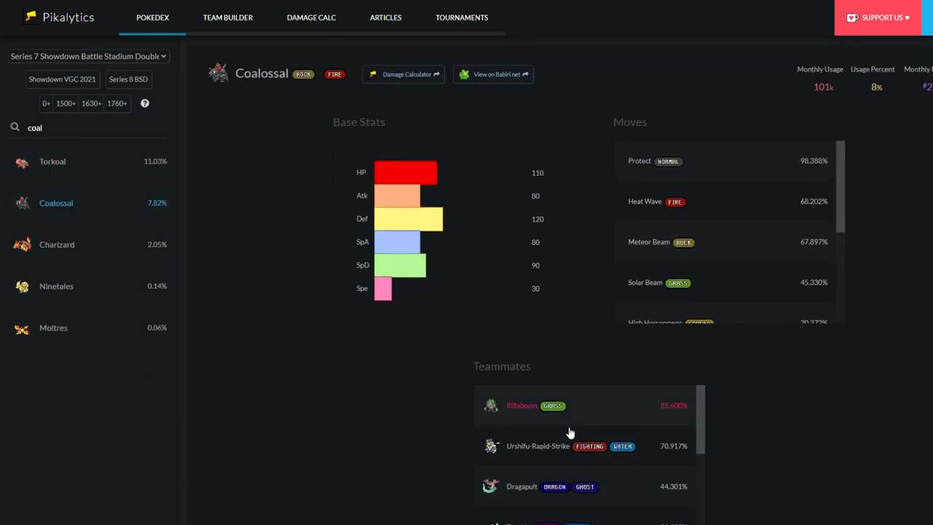
{"action": "scroll", "coordinate": [570, 433], "scroll_direction": "down", "scroll_amount": 5}
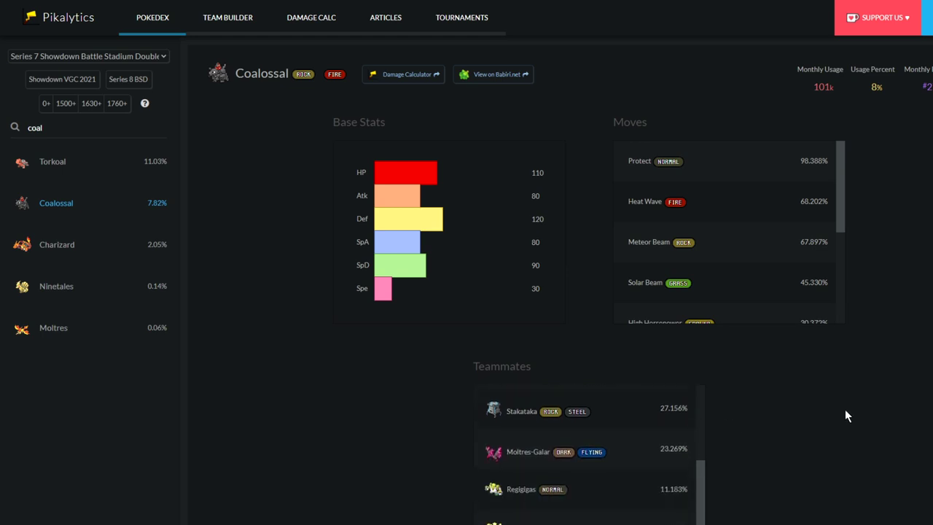
{"action": "scroll", "coordinate": [845, 415], "scroll_direction": "down", "scroll_amount": 2}
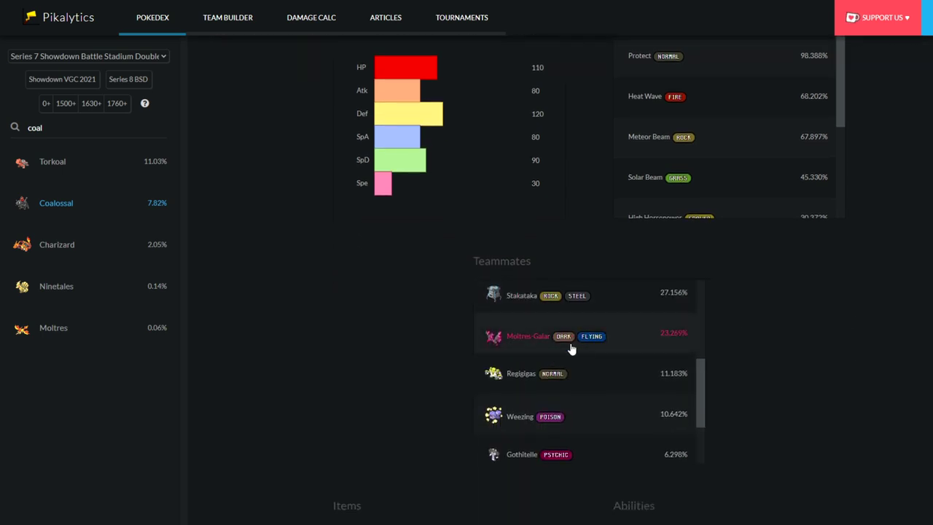
{"action": "scroll", "coordinate": [350, 304], "scroll_direction": "up", "scroll_amount": 1}
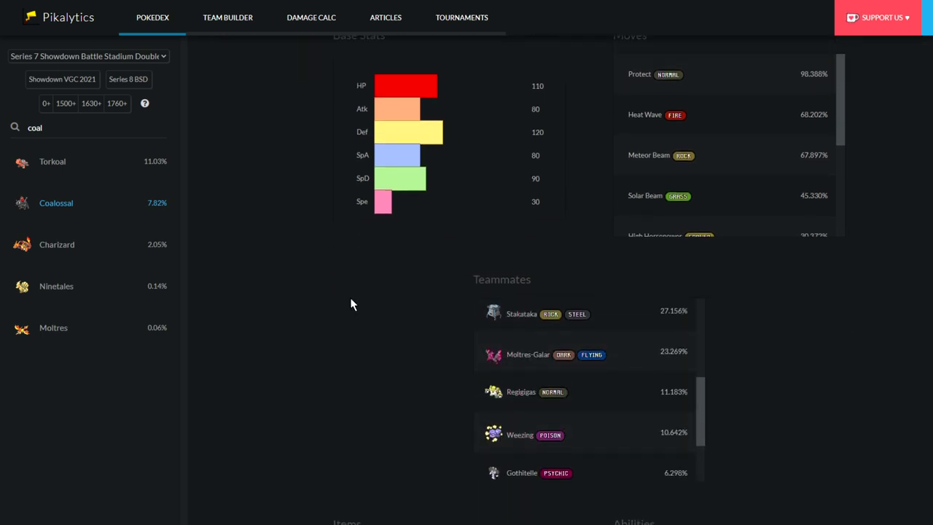
{"action": "scroll", "coordinate": [351, 304], "scroll_direction": "up", "scroll_amount": 3}
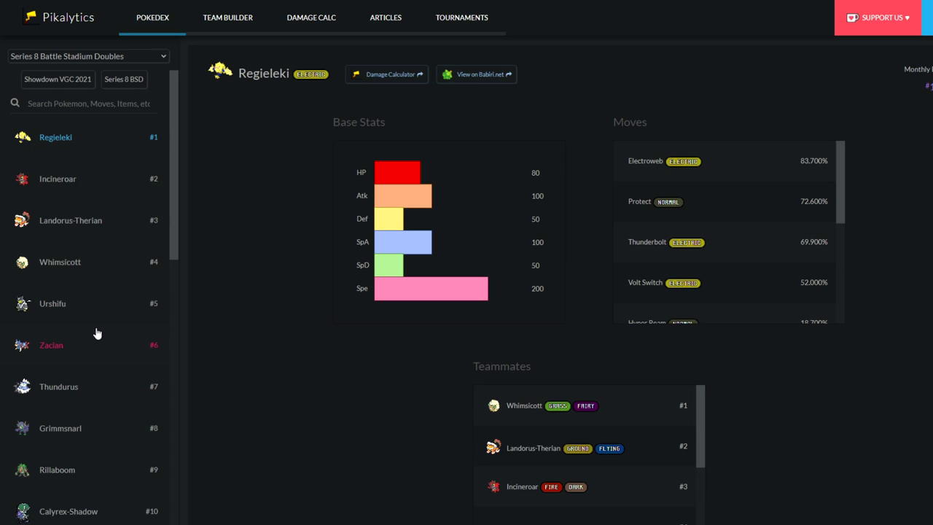
Step: In the Series 8 Battle Stadium Doubles ranking, search for "coal", open Coalossal and examine its teammates
{"action": "scroll", "coordinate": [94, 330], "scroll_direction": "down", "scroll_amount": 4}
{"action": "scroll", "coordinate": [96, 330], "scroll_direction": "down", "scroll_amount": 2}
{"action": "scroll", "coordinate": [69, 235], "scroll_direction": "up", "scroll_amount": 6}
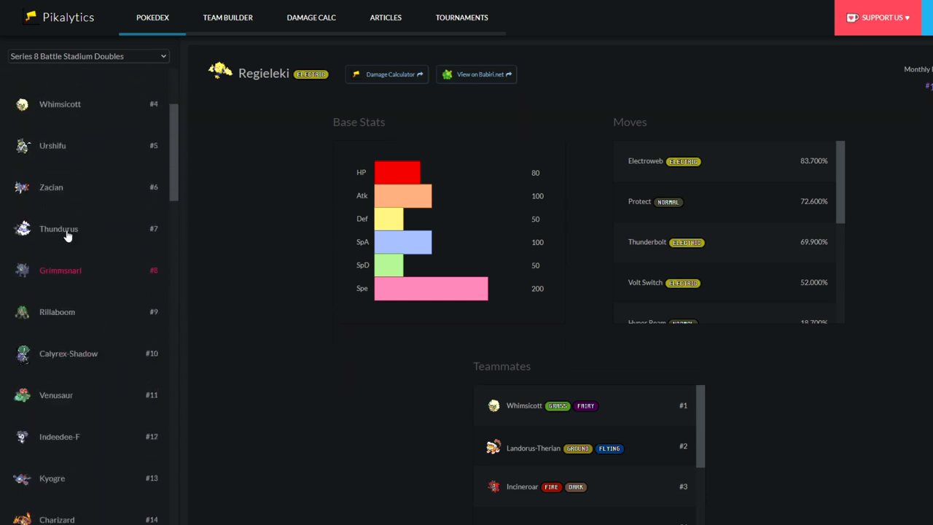
{"action": "left_click", "coordinate": [73, 107]}
{"action": "type", "text": "coal"}
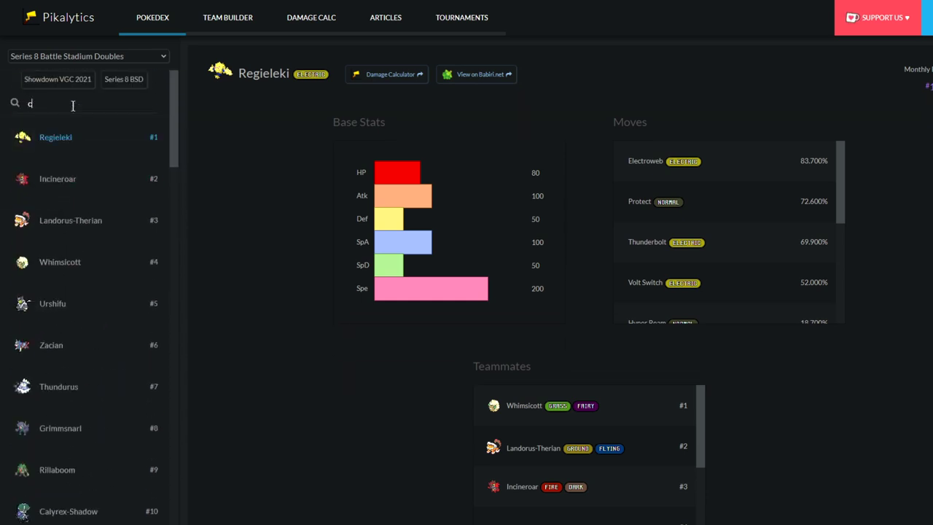
{"action": "left_click", "coordinate": [68, 180]}
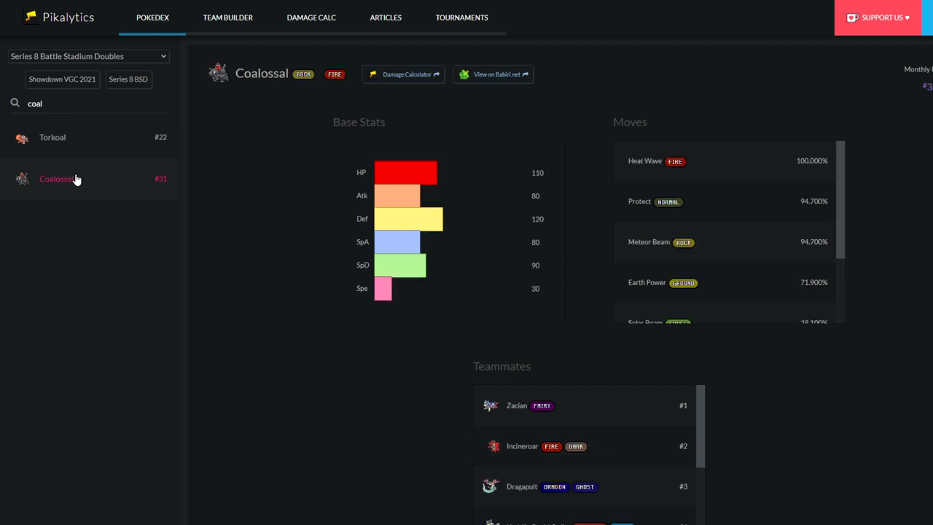
{"action": "scroll", "coordinate": [530, 373], "scroll_direction": "down", "scroll_amount": 1}
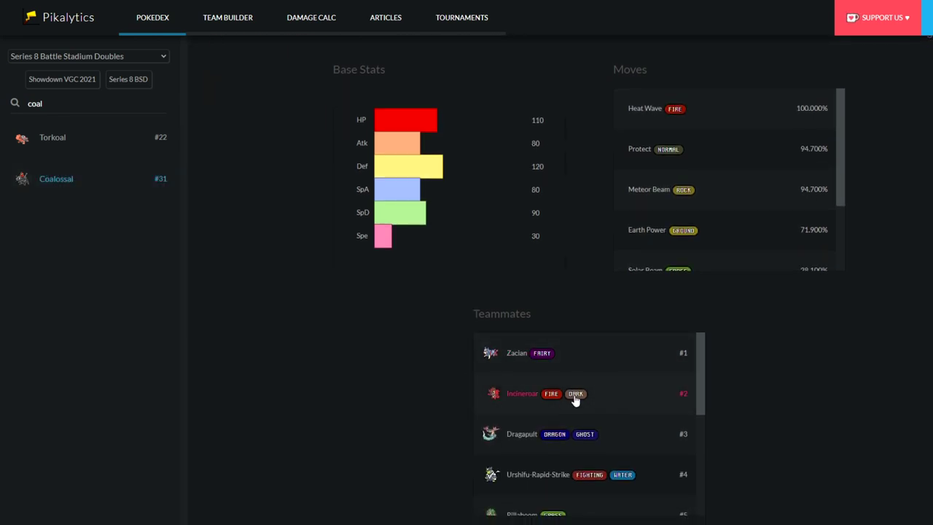
{"action": "scroll", "coordinate": [546, 474], "scroll_direction": "down", "scroll_amount": 1}
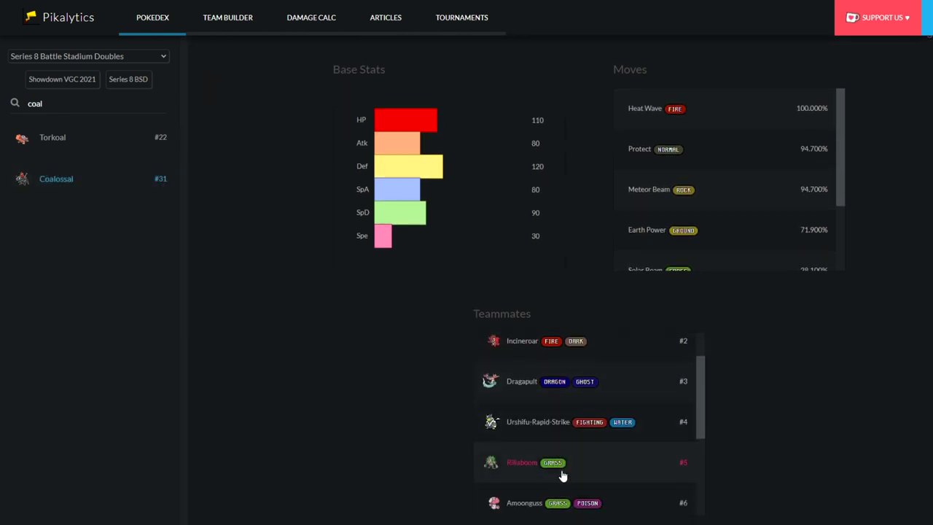
{"action": "scroll", "coordinate": [553, 466], "scroll_direction": "down", "scroll_amount": 2}
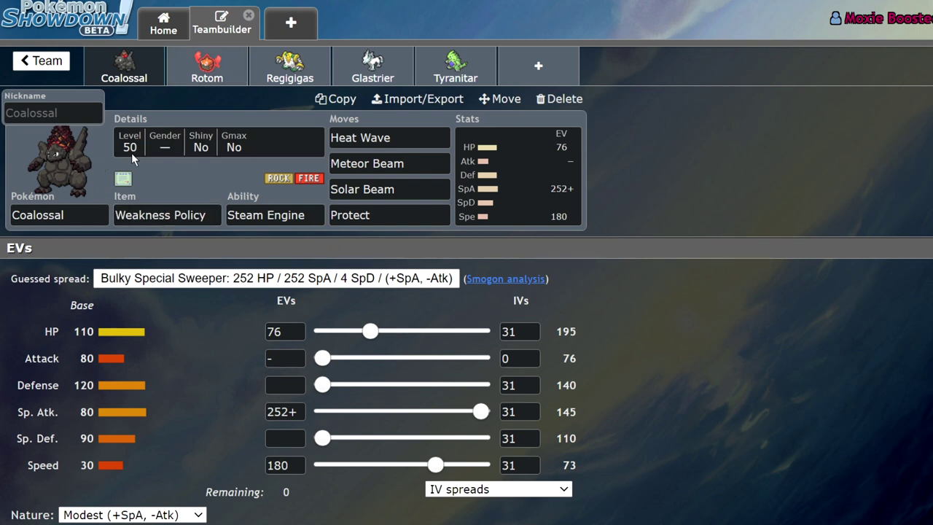
Step: Open the Rotom set in the Pokémon Showdown Teambuilder
{"action": "left_click", "coordinate": [209, 82]}
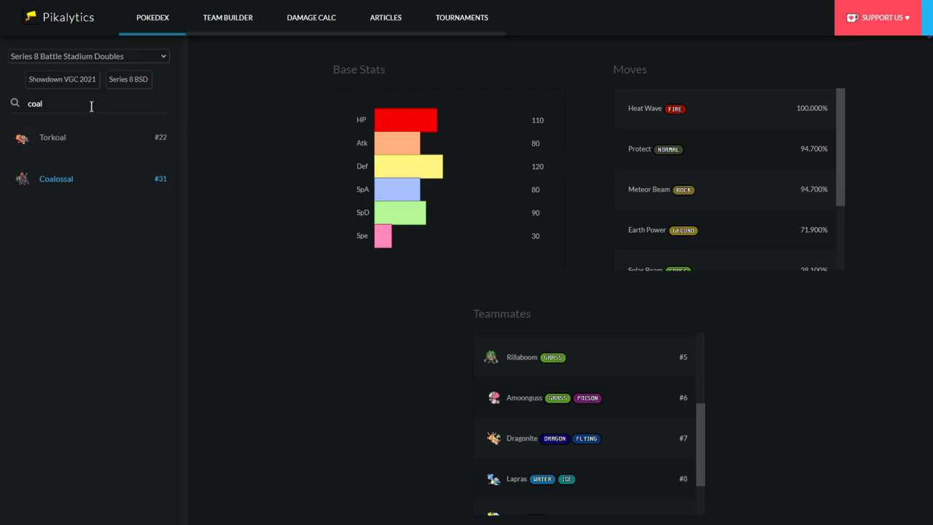
Step: Switch to Pikalytics, clear the Pokémon search and open Kyogre from the Series 8 ranking
{"action": "key", "text": "ctrl+a"}
{"action": "key", "text": "BackSpace"}
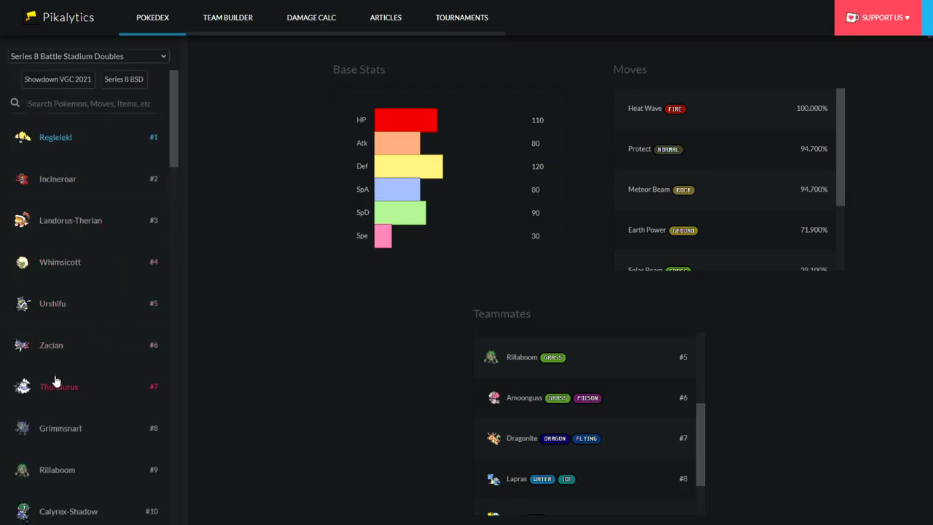
{"action": "scroll", "coordinate": [94, 350], "scroll_direction": "down", "scroll_amount": 3}
{"action": "left_click", "coordinate": [97, 412]}
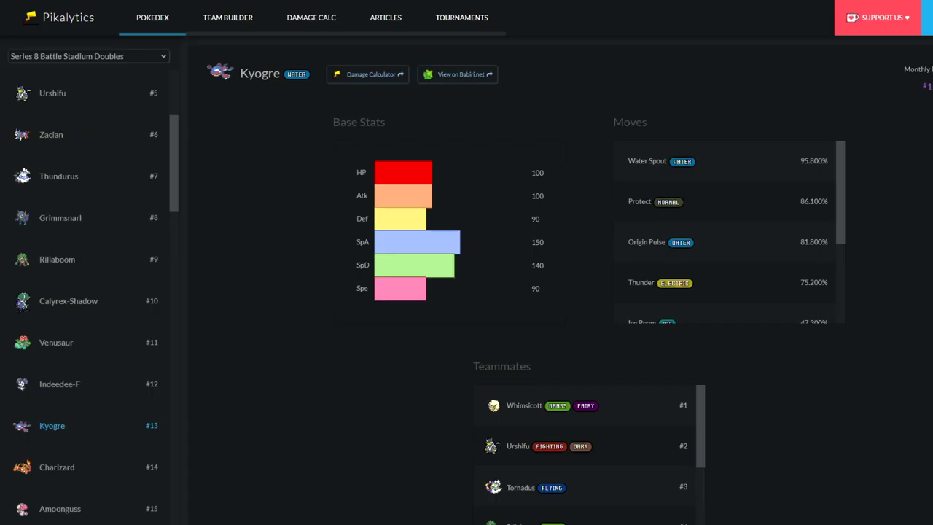
Step: Change the format to Series 7 Showdown Battle Stadium Doubles and show Incineroar's page
{"action": "scroll", "coordinate": [94, 141], "scroll_direction": "up", "scroll_amount": 5}
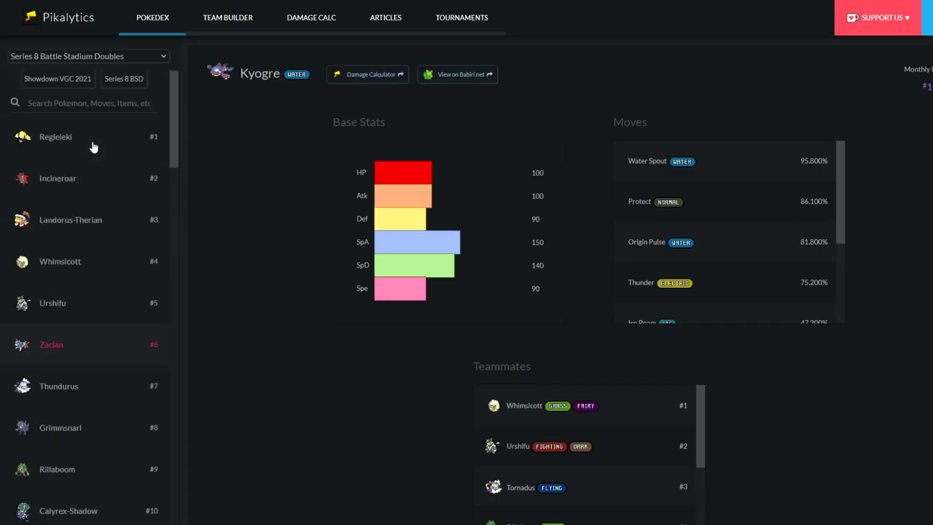
{"action": "left_click", "coordinate": [104, 58]}
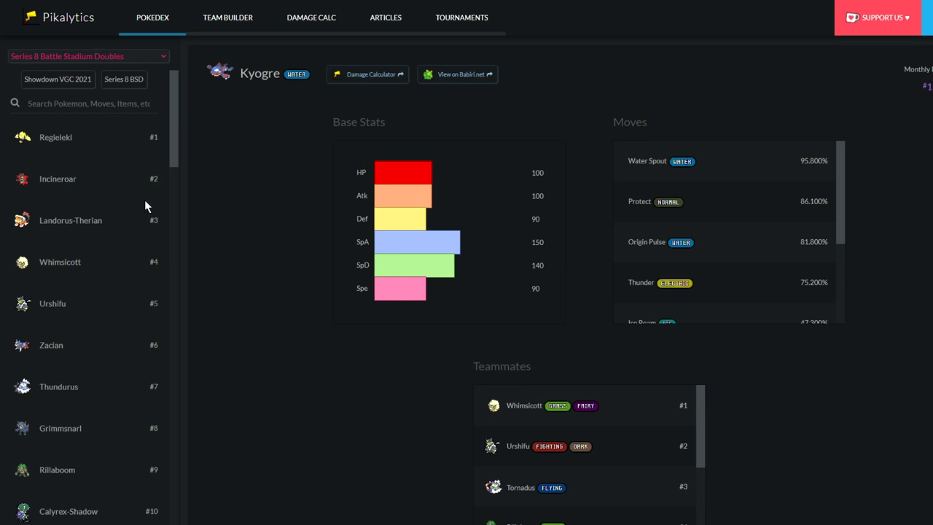
{"action": "key", "text": "Down"}
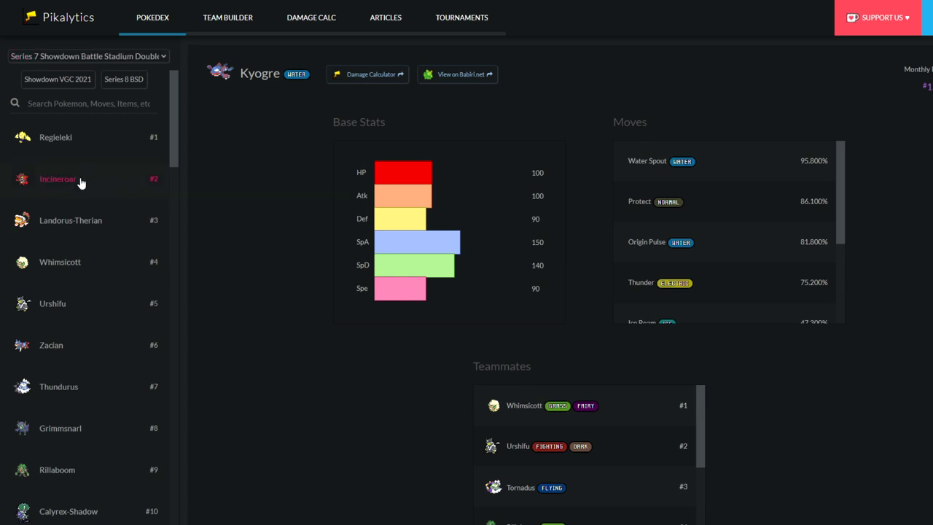
{"action": "left_click", "coordinate": [81, 181]}
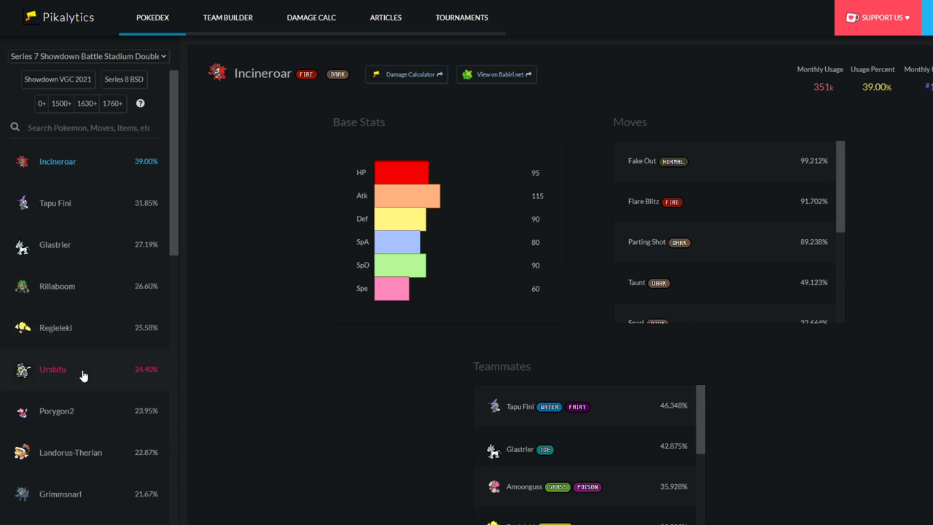
Step: Examine the Series 7 usage list from Incineroar down to Rotom-Heat and Stakataka
{"action": "scroll", "coordinate": [65, 333], "scroll_direction": "down", "scroll_amount": 1}
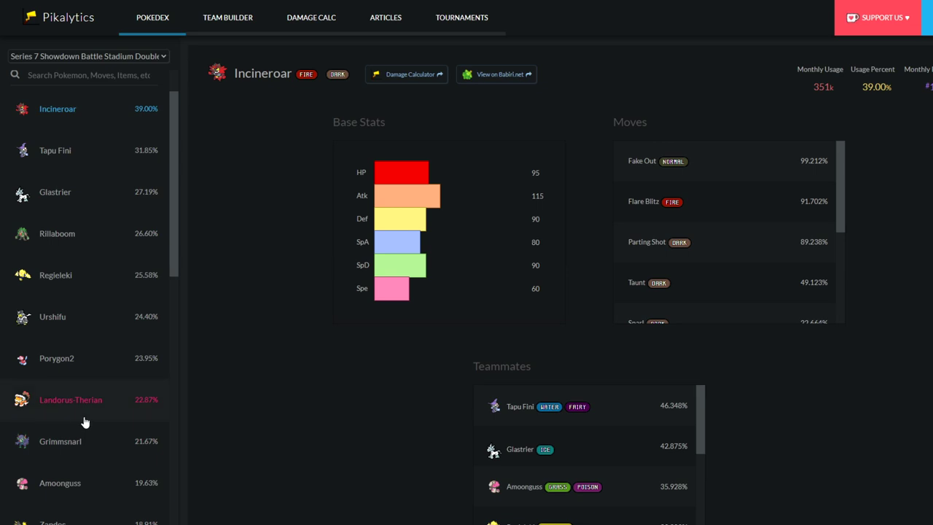
{"action": "scroll", "coordinate": [75, 381], "scroll_direction": "down", "scroll_amount": 2}
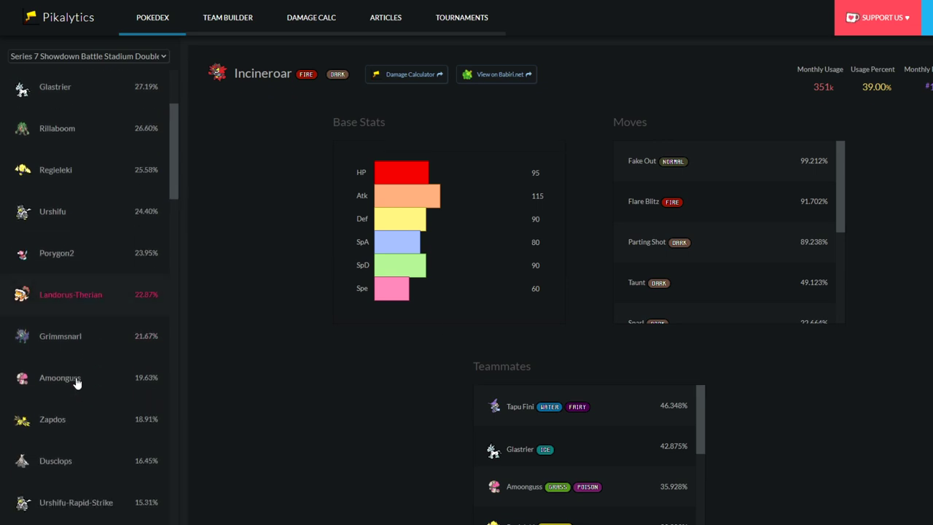
{"action": "scroll", "coordinate": [115, 358], "scroll_direction": "down", "scroll_amount": 2}
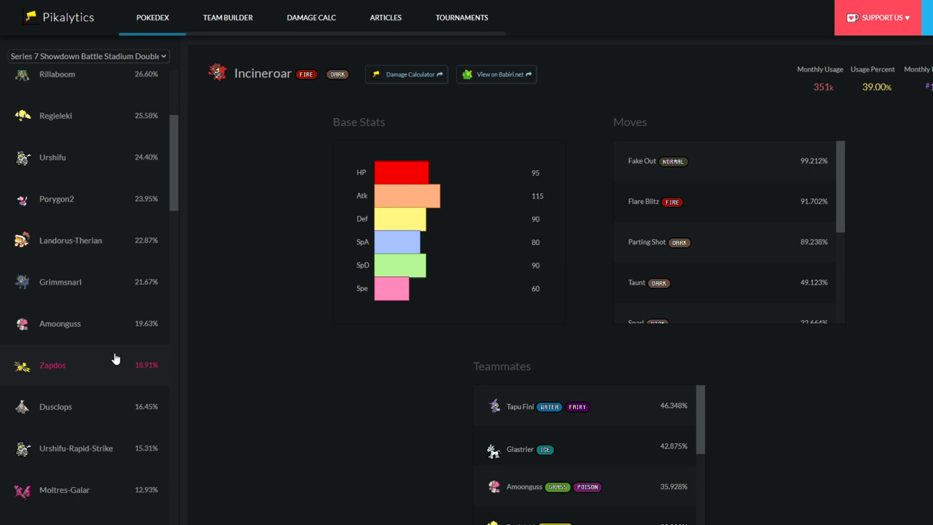
{"action": "scroll", "coordinate": [111, 355], "scroll_direction": "down", "scroll_amount": 1}
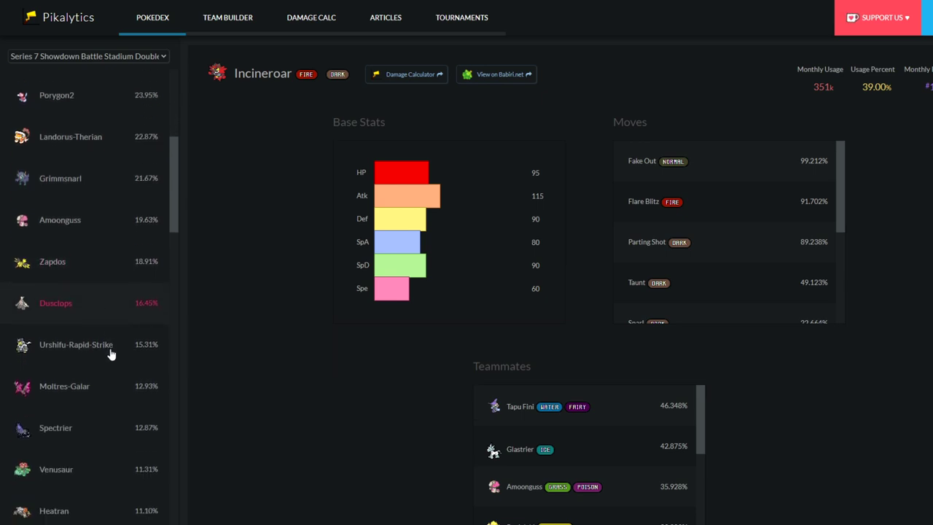
{"action": "scroll", "coordinate": [111, 355], "scroll_direction": "down", "scroll_amount": 2}
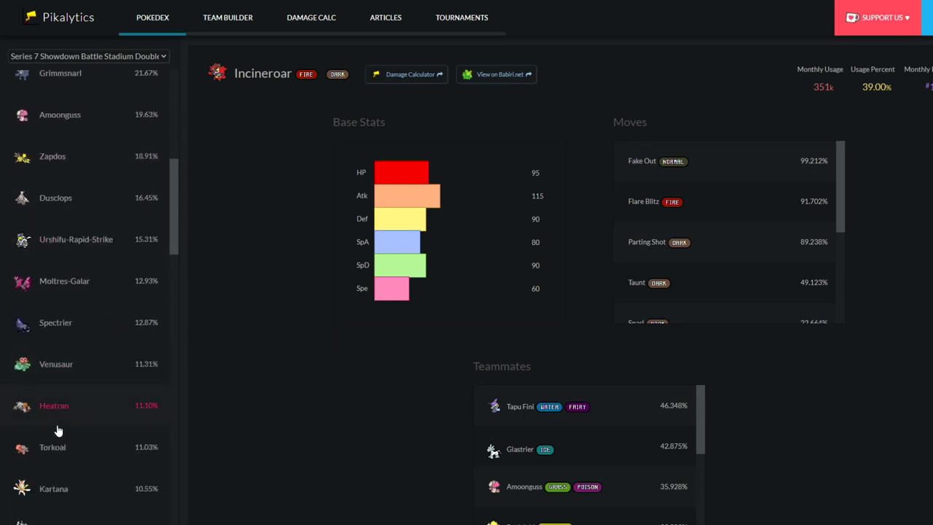
{"action": "scroll", "coordinate": [58, 430], "scroll_direction": "down", "scroll_amount": 4}
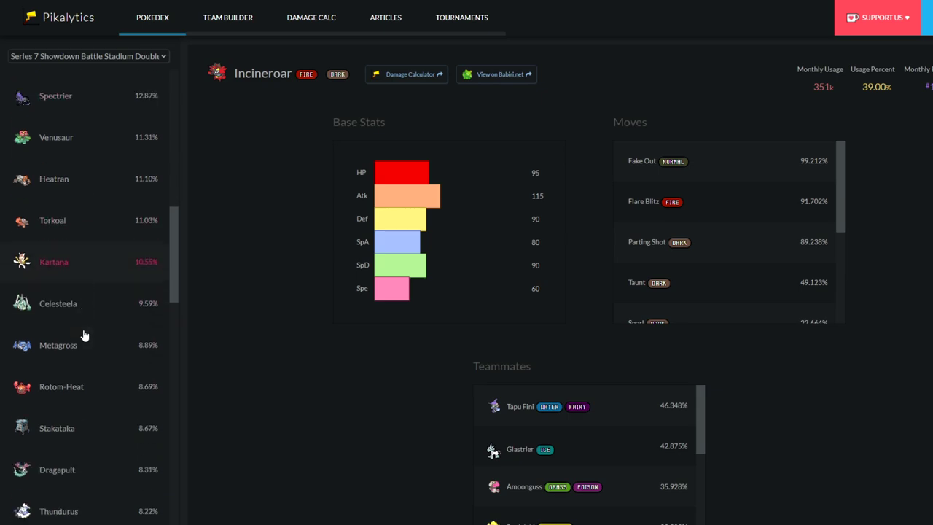
{"action": "scroll", "coordinate": [84, 335], "scroll_direction": "down", "scroll_amount": 1}
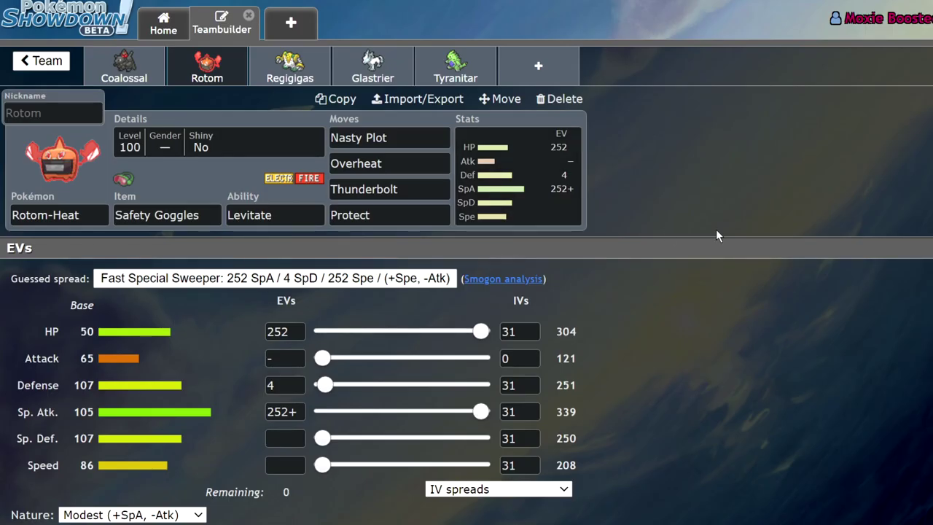
Step: Switch to the Pokémon Showdown Teambuilder and open the Regigigas and Glastrier sets in turn
{"action": "left_click", "coordinate": [315, 80]}
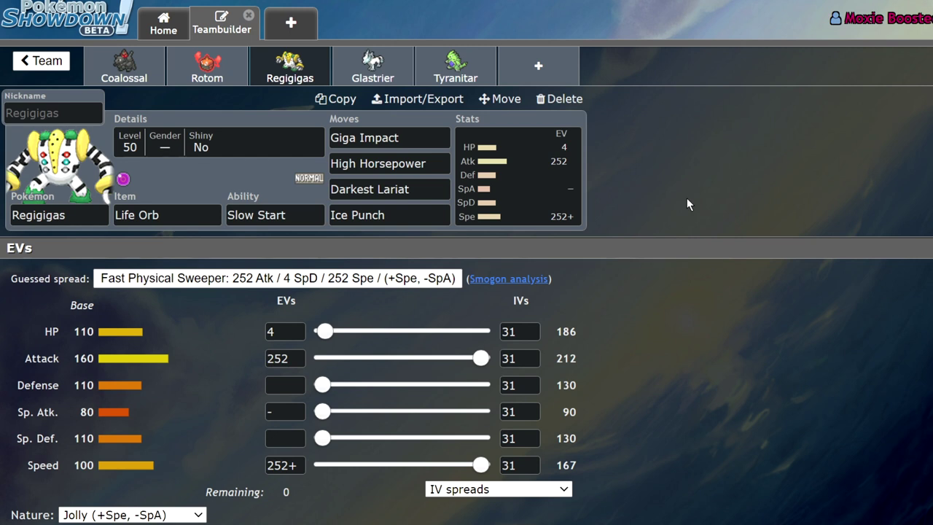
{"action": "left_click", "coordinate": [373, 78]}
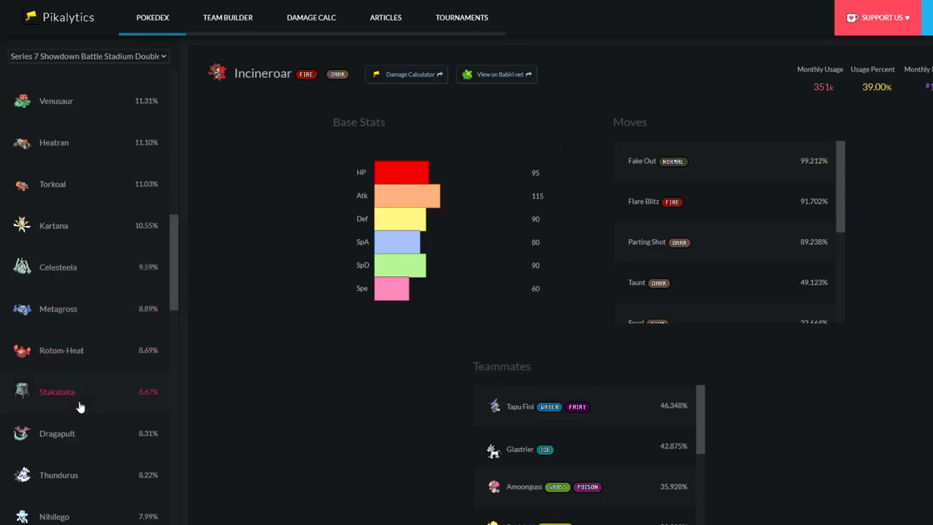
Step: Return to Pikalytics and examine the Series 7 usage list from Stakataka down past Tyranitar
{"action": "scroll", "coordinate": [79, 406], "scroll_direction": "down", "scroll_amount": 1}
{"action": "scroll", "coordinate": [81, 393], "scroll_direction": "down", "scroll_amount": 1}
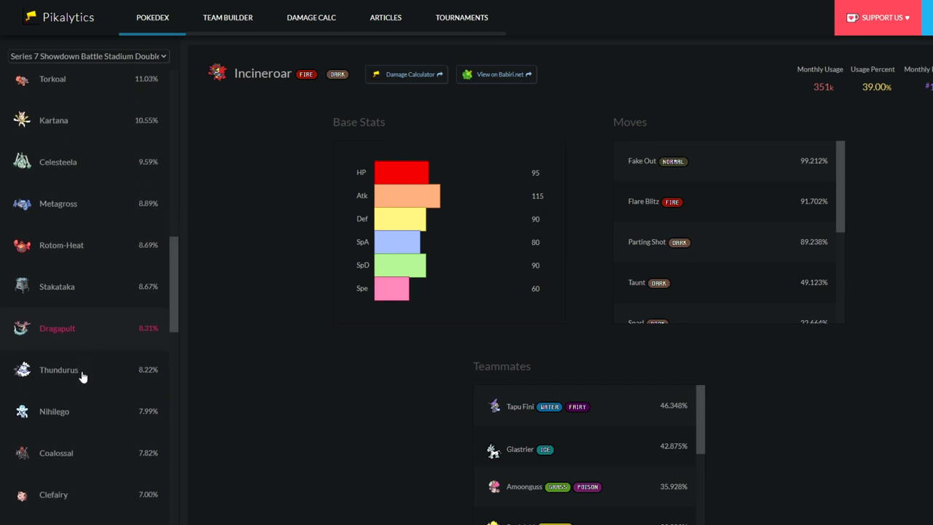
{"action": "scroll", "coordinate": [84, 379], "scroll_direction": "down", "scroll_amount": 1}
{"action": "scroll", "coordinate": [85, 379], "scroll_direction": "down", "scroll_amount": 2}
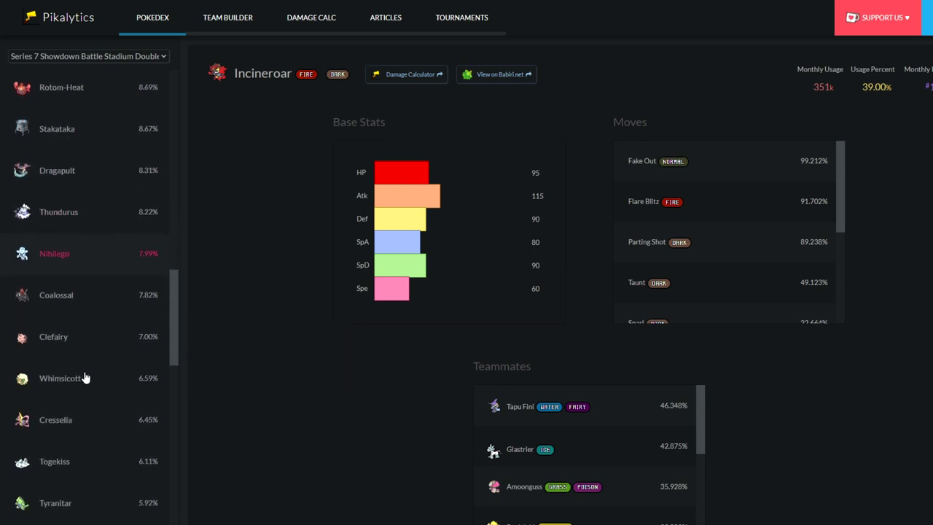
{"action": "scroll", "coordinate": [80, 375], "scroll_direction": "down", "scroll_amount": 2}
{"action": "scroll", "coordinate": [70, 370], "scroll_direction": "down", "scroll_amount": 2}
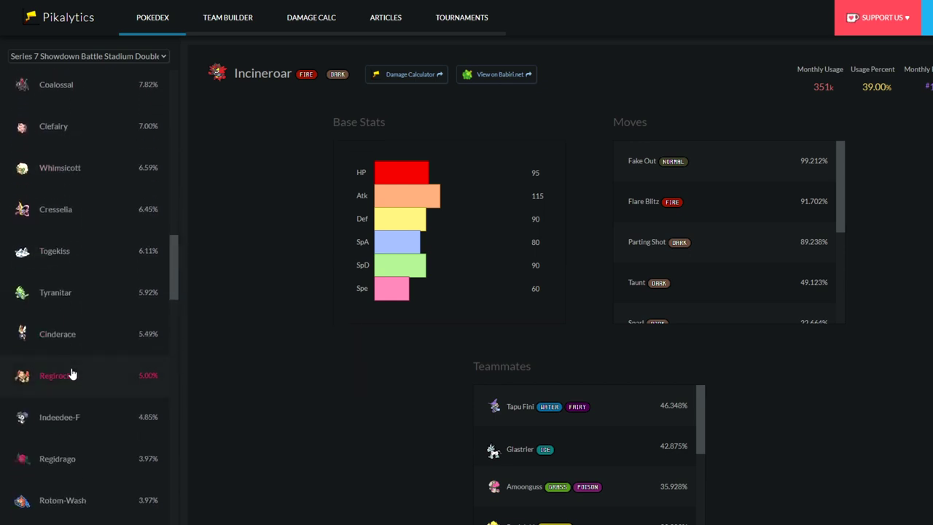
{"action": "scroll", "coordinate": [76, 374], "scroll_direction": "down", "scroll_amount": 1}
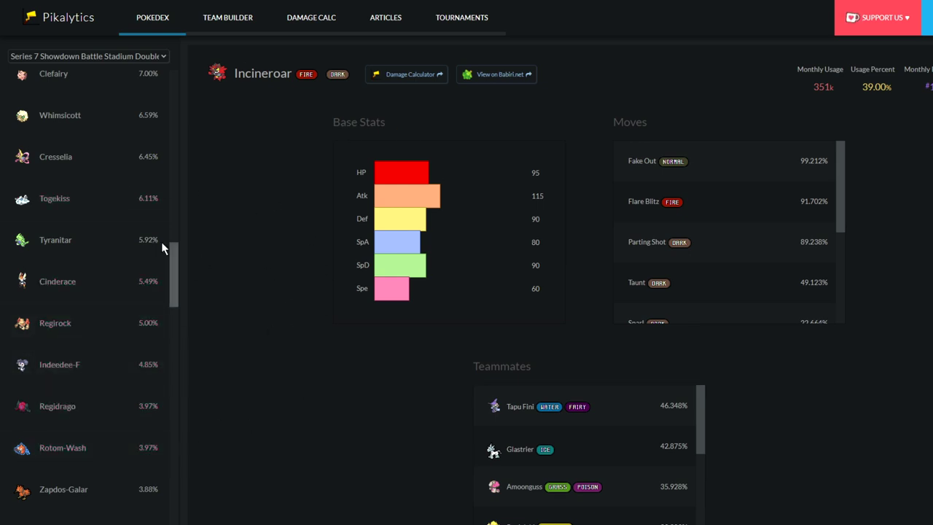
Step: Examine the Series 7 usage list below Tyranitar and back up past Kartana and Spectrier
{"action": "scroll", "coordinate": [129, 272], "scroll_direction": "down", "scroll_amount": 4}
{"action": "scroll", "coordinate": [130, 278], "scroll_direction": "up", "scroll_amount": 10}
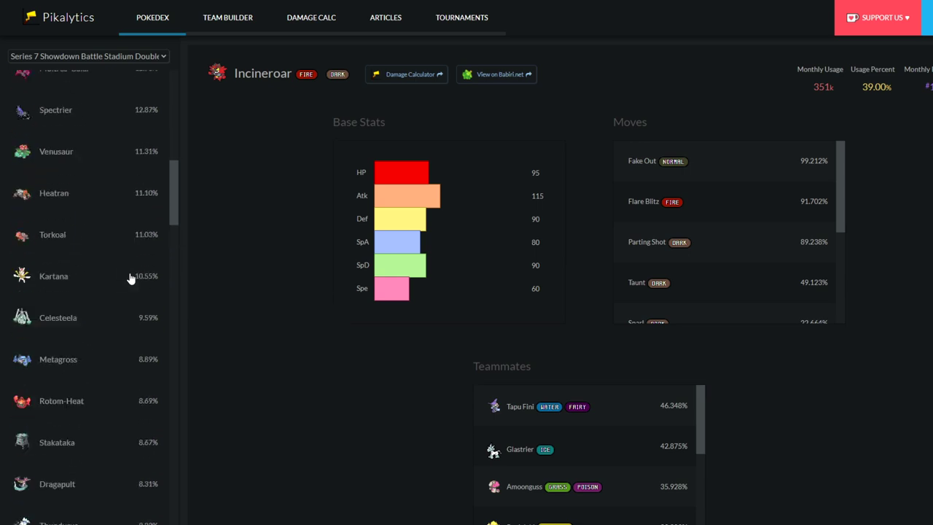
{"action": "scroll", "coordinate": [130, 274], "scroll_direction": "up", "scroll_amount": 10}
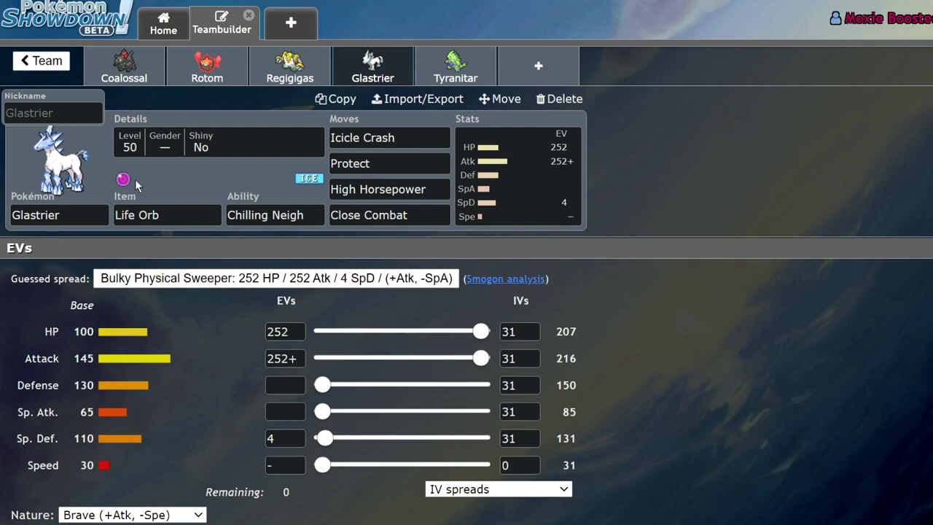
Step: Switch to the Pokémon Showdown Teambuilder and review the Tyranitar, Rotom-Heat and Coalossal sets in turn
{"action": "left_click", "coordinate": [474, 73]}
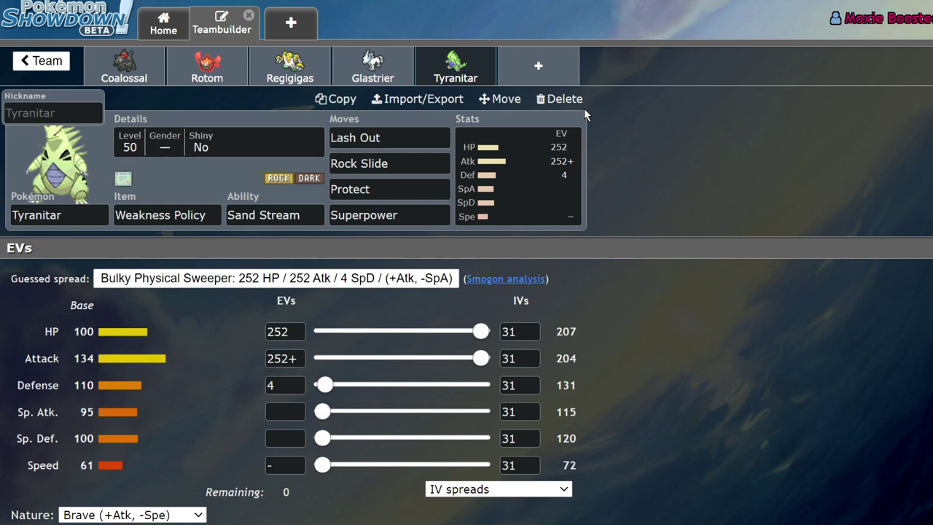
{"action": "left_click", "coordinate": [208, 73]}
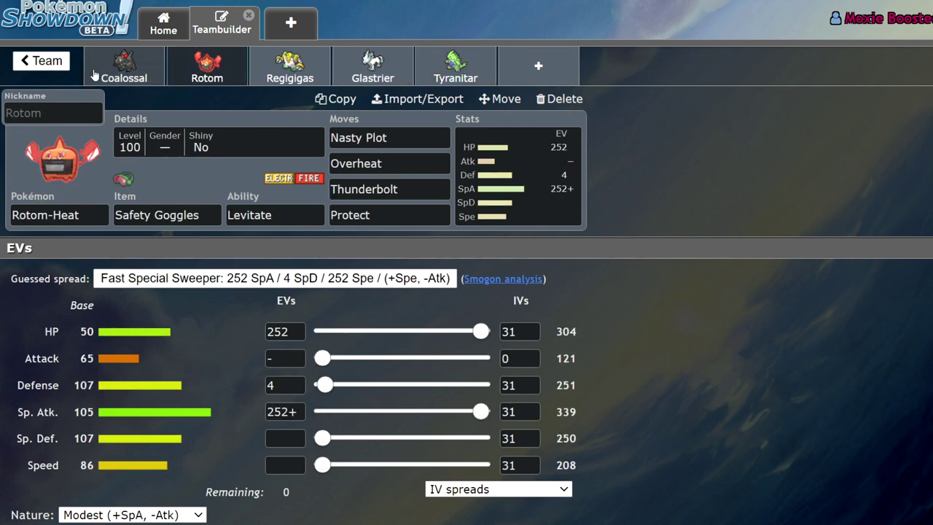
{"action": "left_click", "coordinate": [124, 67]}
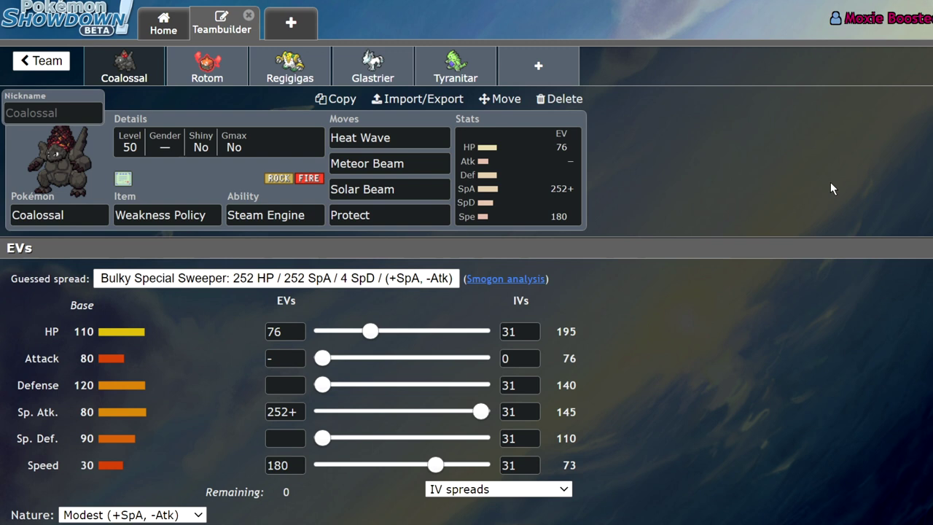
Step: Compare the Tyranitar and Glastrier sets by alternating between them, finishing on Tyranitar
{"action": "left_click", "coordinate": [450, 65]}
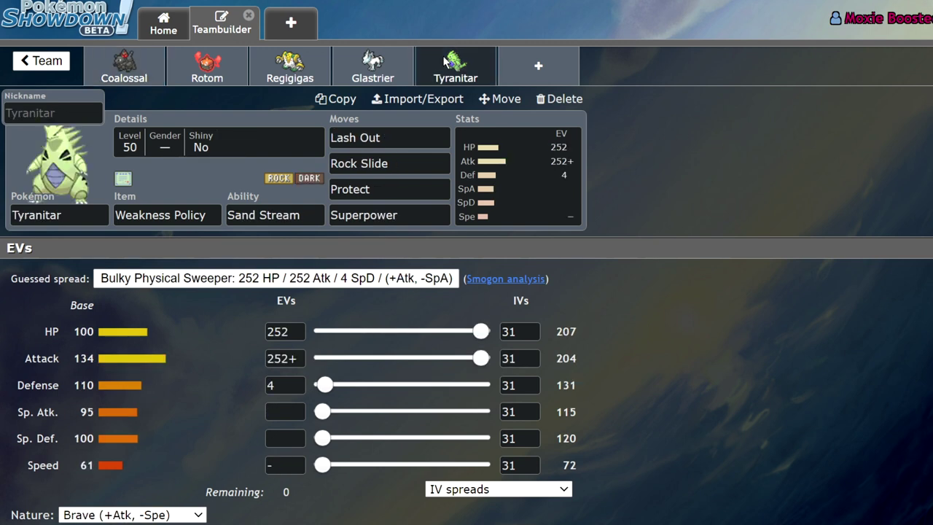
{"action": "left_click", "coordinate": [401, 67]}
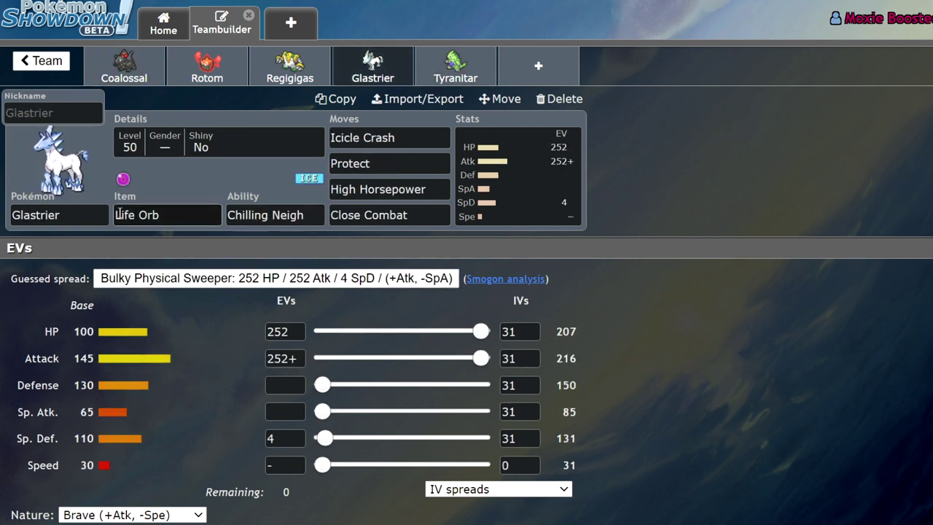
{"action": "left_click", "coordinate": [448, 73]}
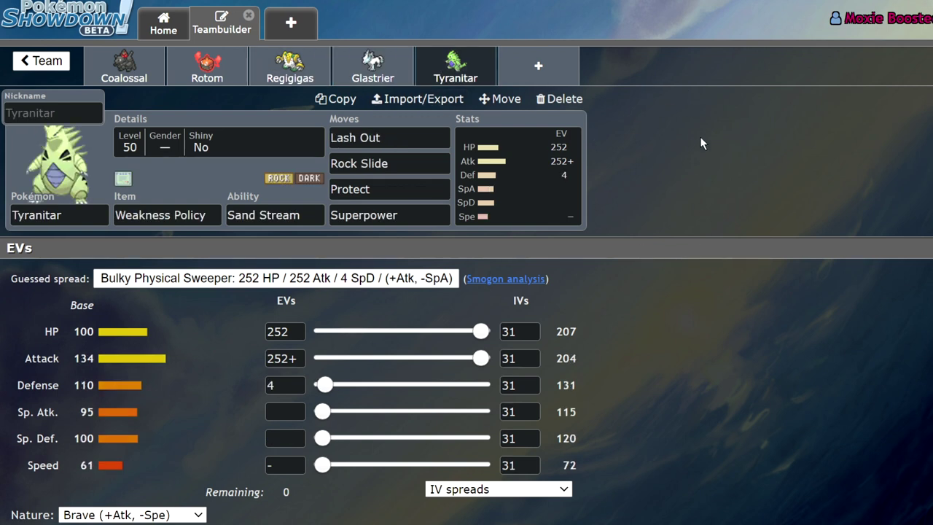
{"action": "left_click", "coordinate": [347, 73]}
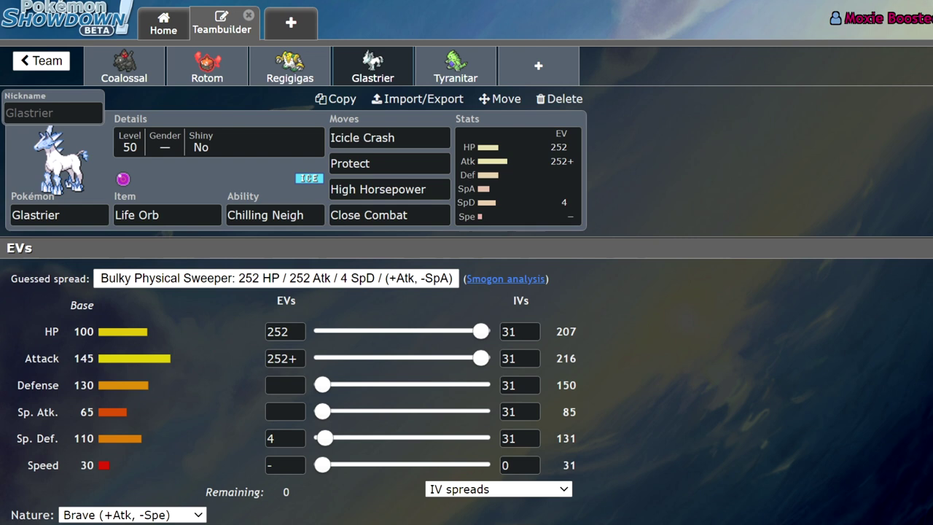
{"action": "left_click", "coordinate": [432, 54]}
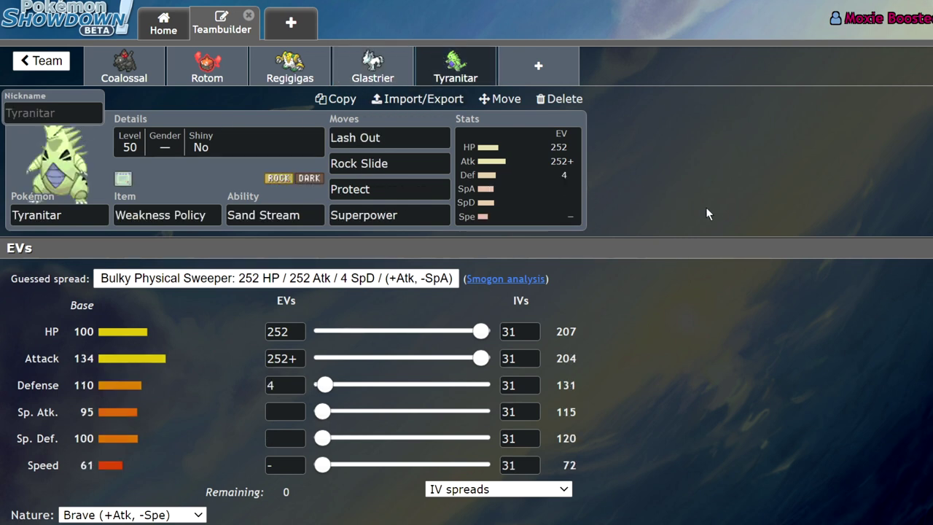
Step: Check the Rotom-Heat, Regigigas and Coalossal sets against Tyranitar's, ending on the Tyranitar set
{"action": "left_click", "coordinate": [229, 74]}
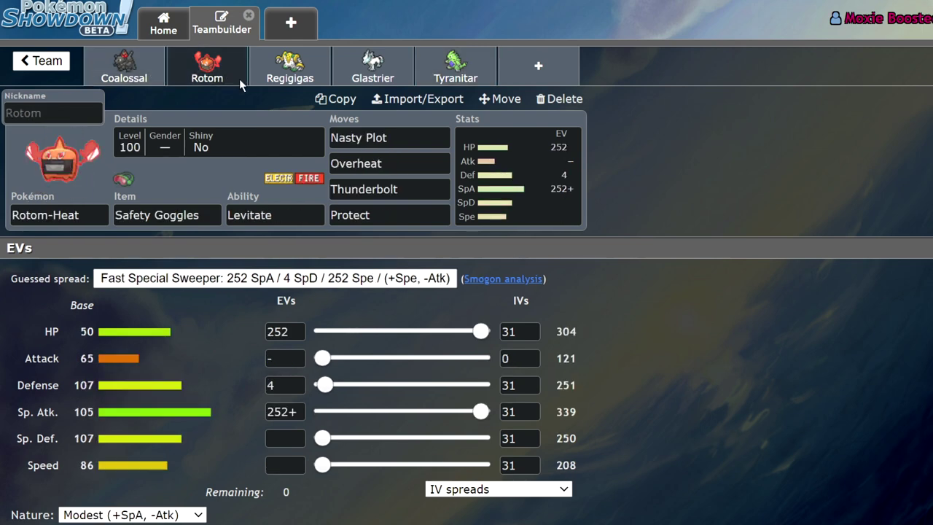
{"action": "left_click", "coordinate": [308, 73]}
{"action": "left_click", "coordinate": [456, 69]}
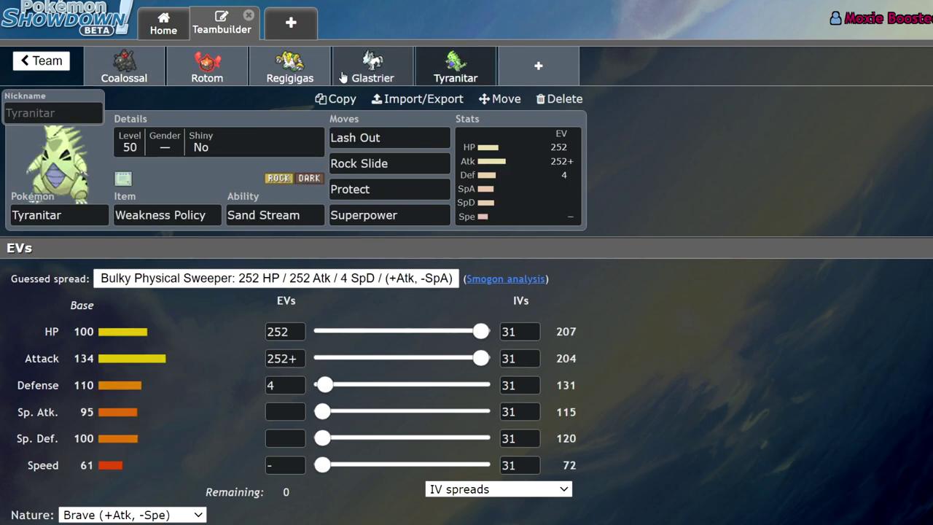
{"action": "left_click", "coordinate": [135, 83]}
{"action": "left_click", "coordinate": [460, 66]}
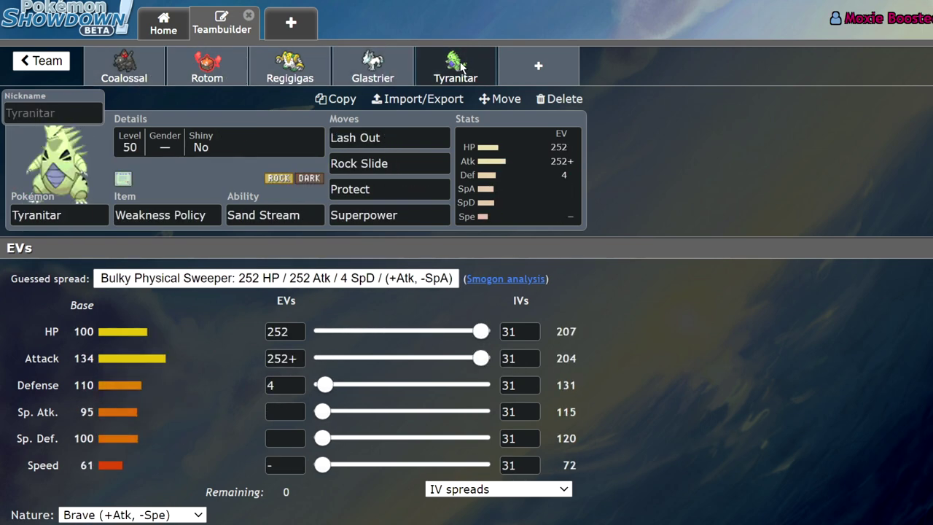